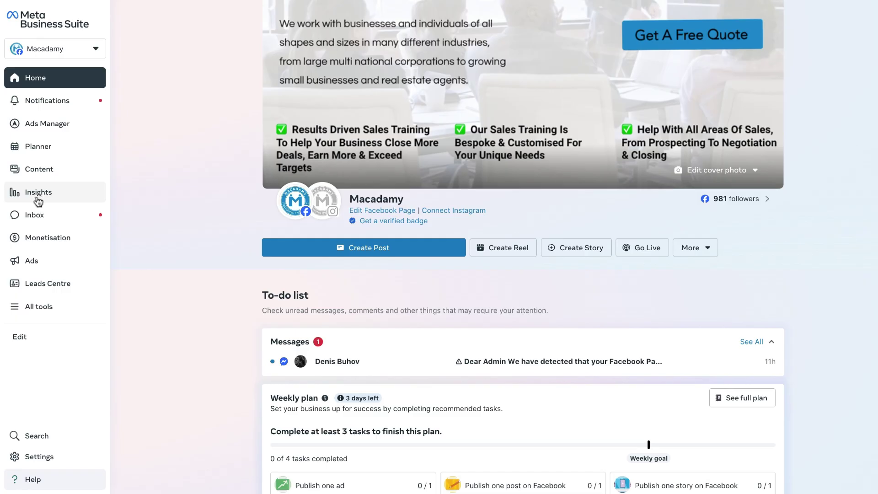
# Step: Find 'insight' in All tools, open Insights, and review the 28 May – 24 June overview
pyautogui.click(38, 307)
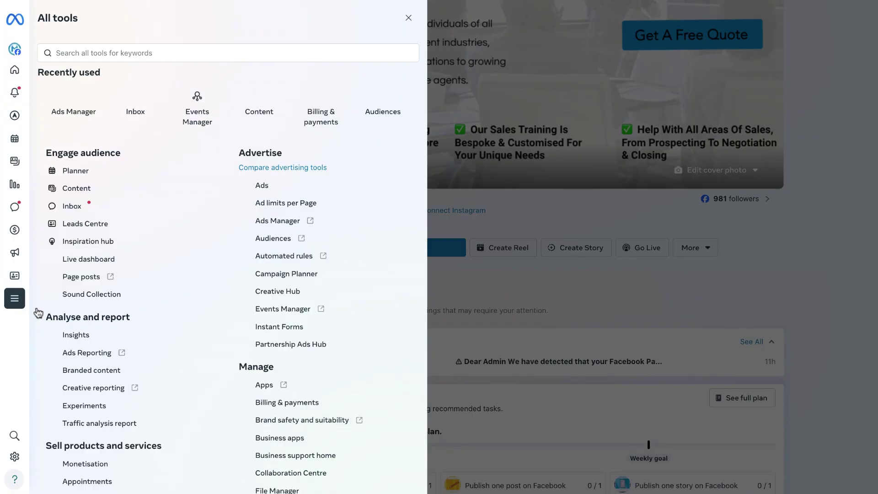
pyautogui.click(141, 57)
pyautogui.write('ins')
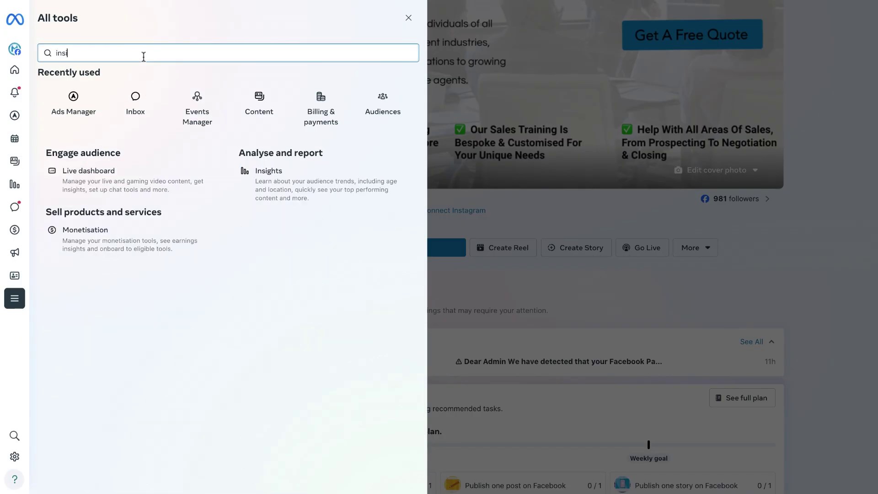
pyautogui.write('ight')
pyautogui.click(312, 196)
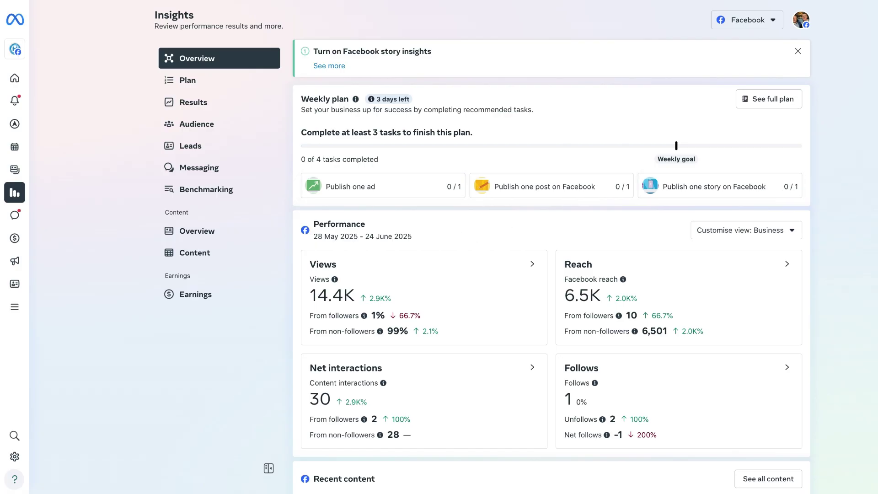
pyautogui.scroll(-1, 552, 265)
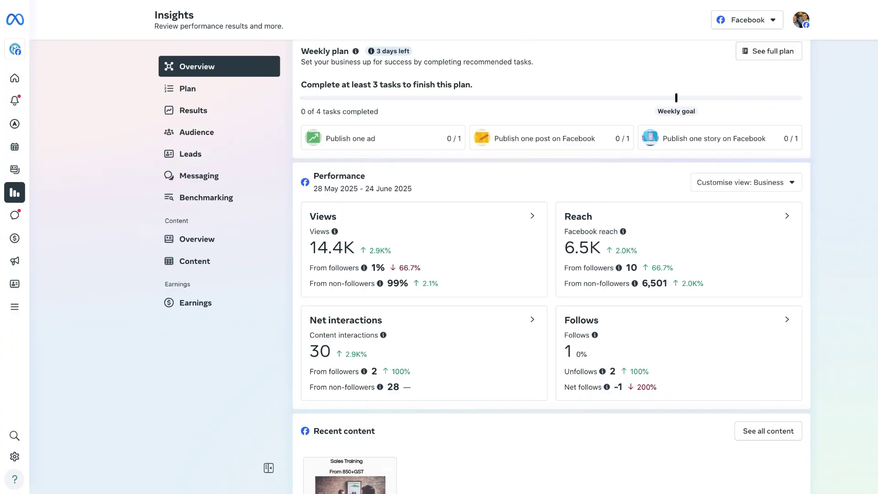
pyautogui.scroll(1, 835, 166)
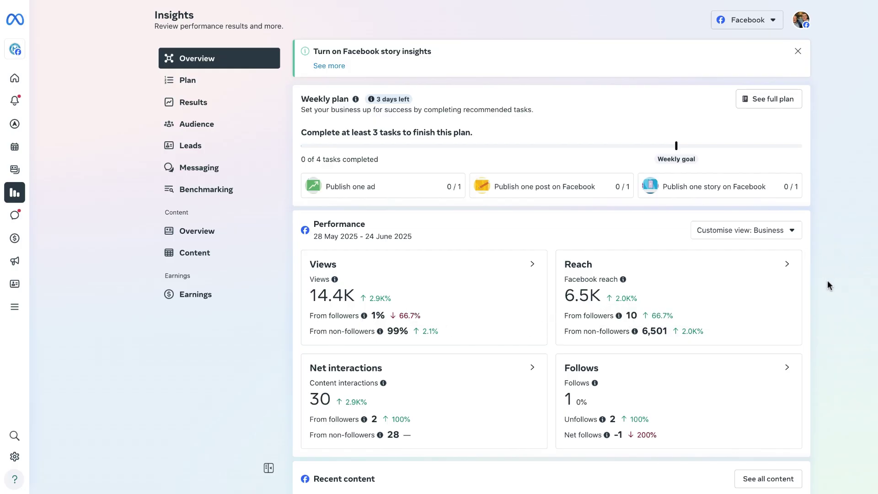
pyautogui.scroll(-1, 825, 286)
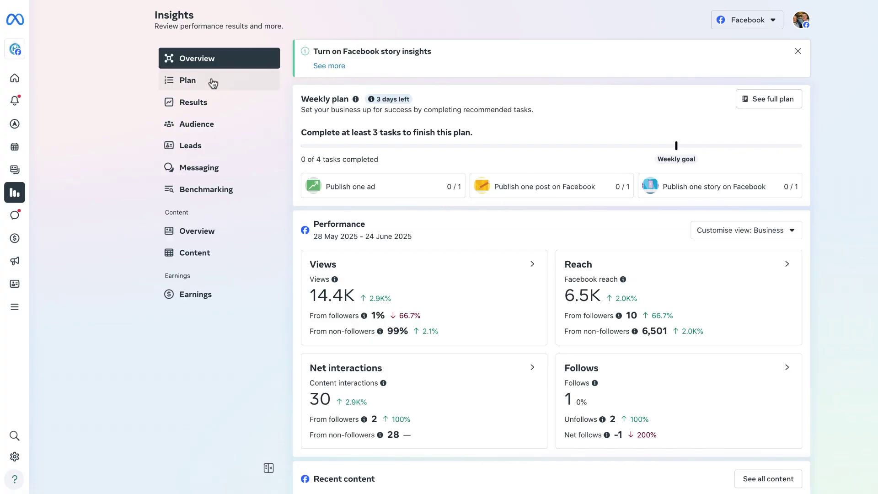
# Step: Browse the Results charts: 14,378 views, 6,509 reach, 110 link clicks, 84 visits, 1 follow
pyautogui.click(202, 103)
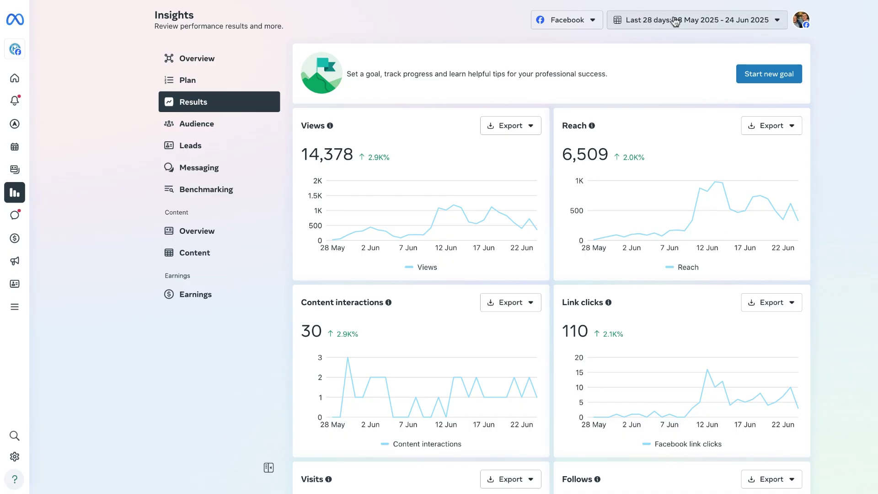
pyautogui.scroll(-1, 714, 171)
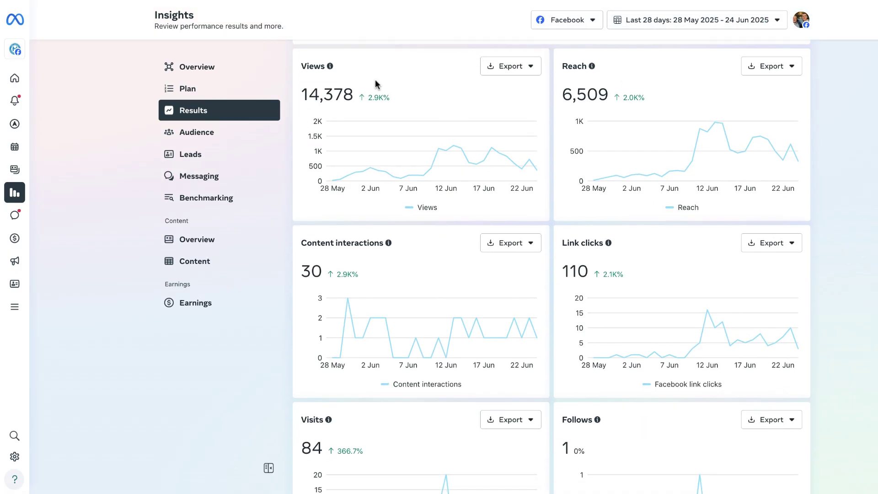
pyautogui.scroll(-1, 663, 82)
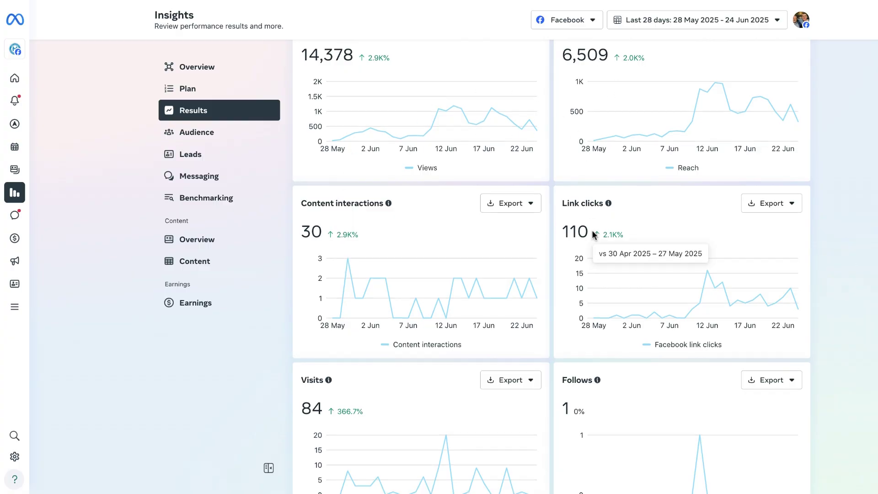
pyautogui.scroll(-1, 592, 230)
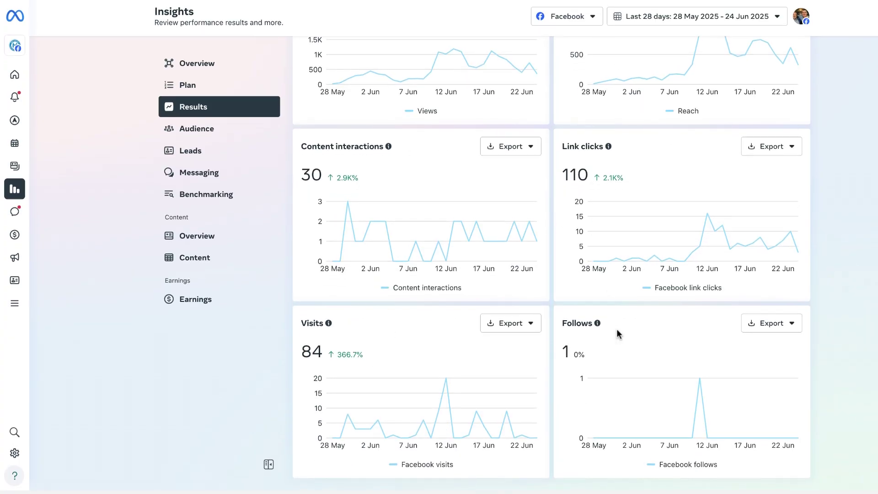
pyautogui.scroll(3, 617, 333)
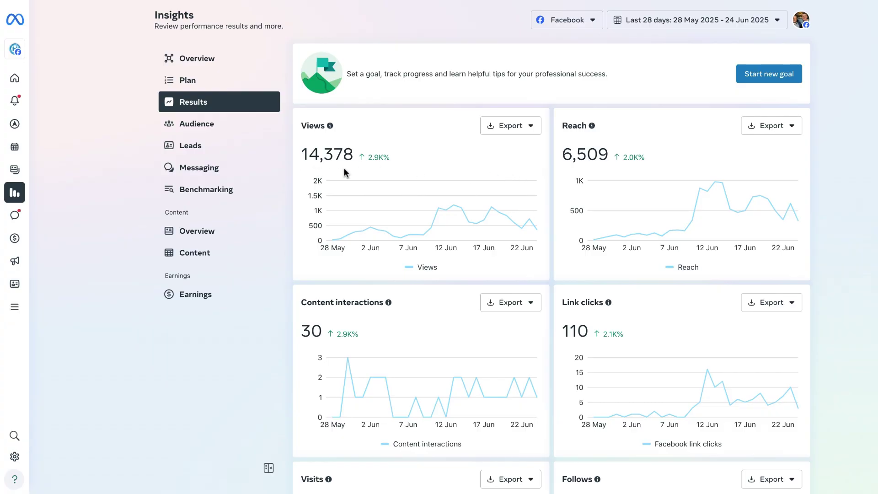
pyautogui.scroll(-2, 546, 192)
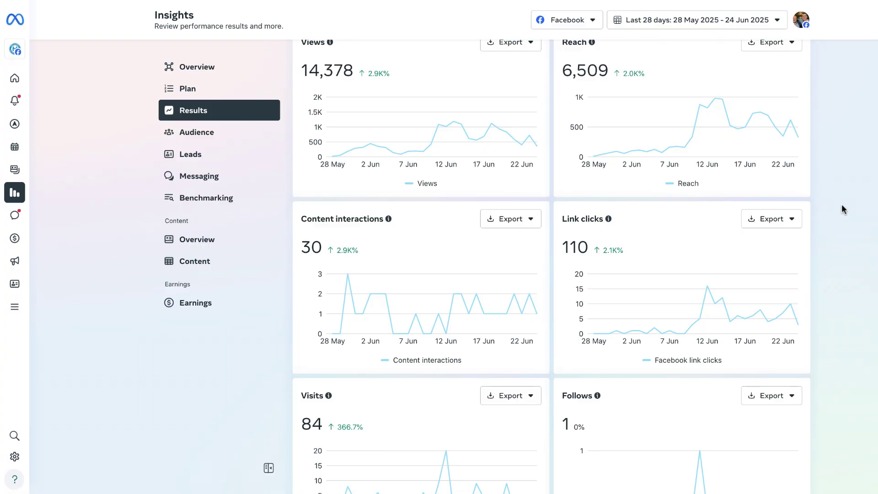
pyautogui.scroll(-2, 841, 204)
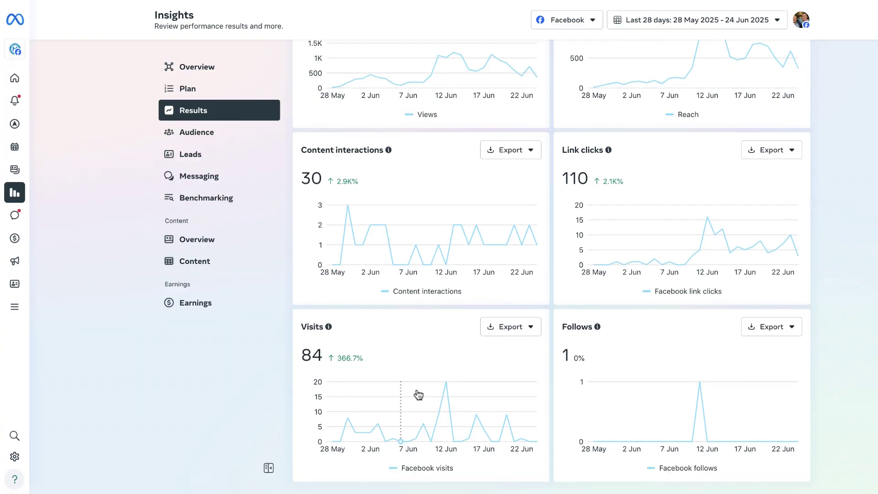
pyautogui.scroll(3, 427, 386)
pyautogui.scroll(1, 759, 212)
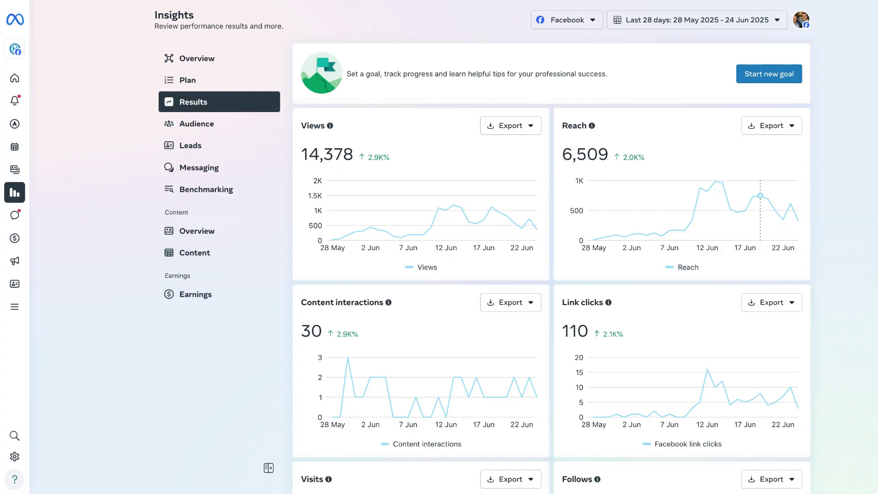
# Step: Set and apply the This year date range, 1 Jan to 25 Jun 2025
pyautogui.click(725, 23)
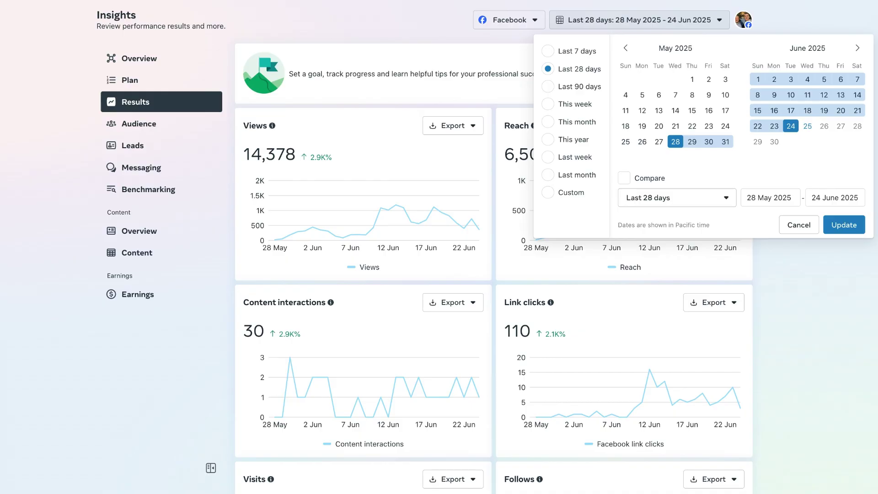
pyautogui.click(567, 141)
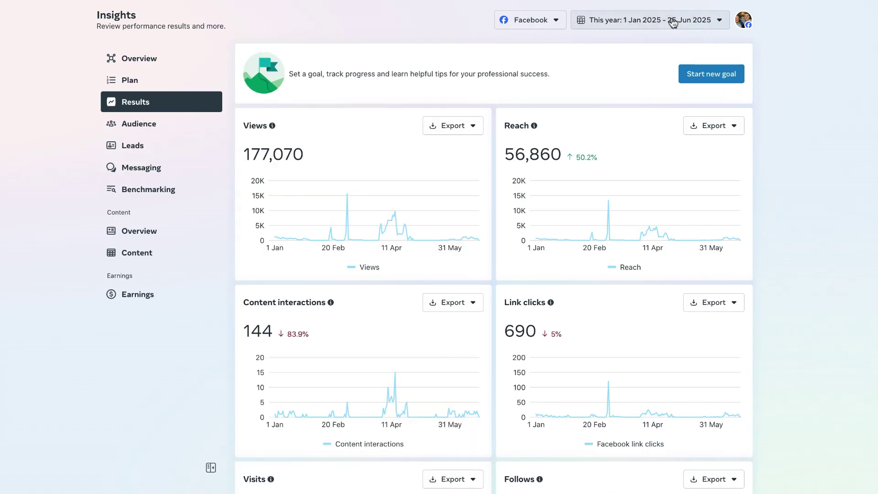
pyautogui.click(673, 23)
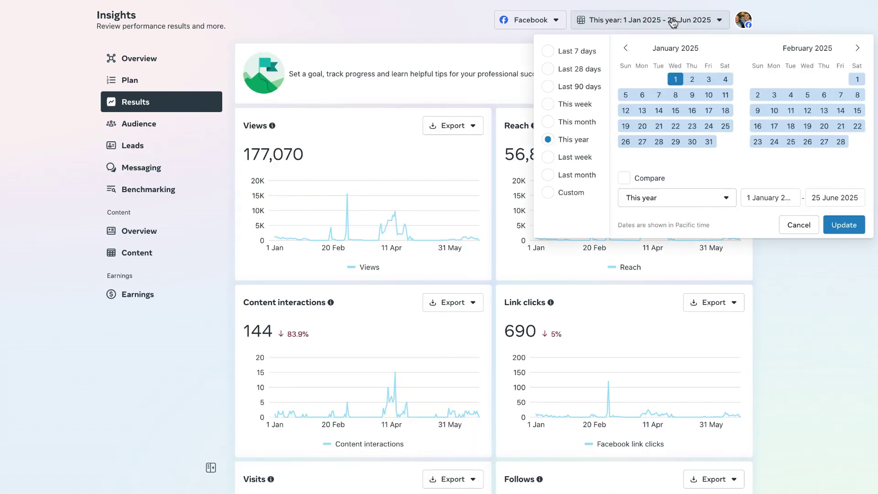
pyautogui.click(557, 143)
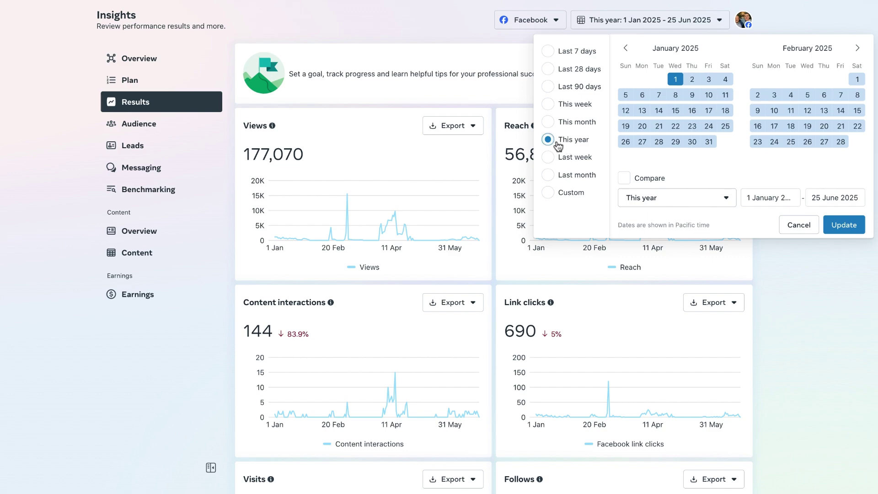
pyautogui.click(843, 225)
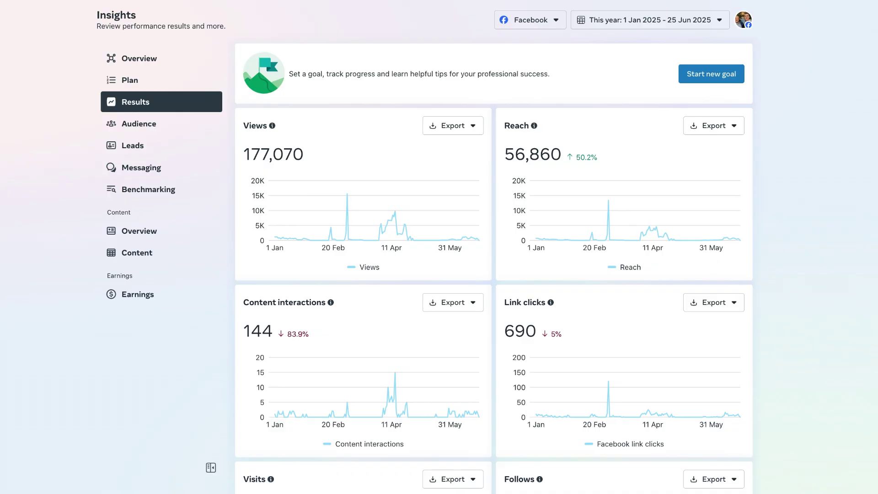
pyautogui.scroll(-3, 494, 274)
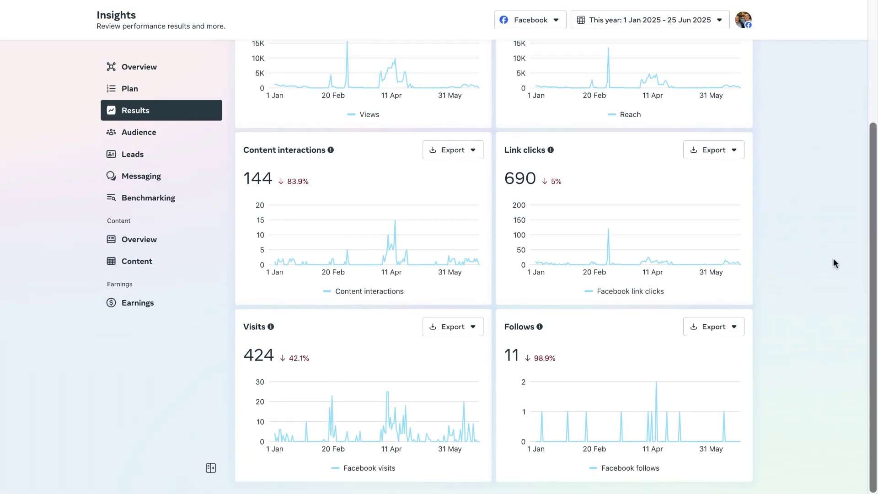
pyautogui.scroll(3, 782, 342)
pyautogui.scroll(1, 782, 344)
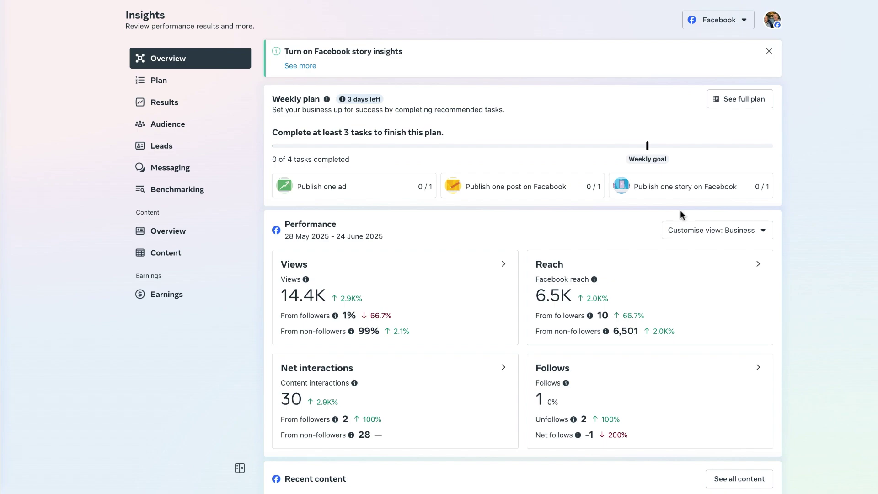
# Step: Show the Potential audience tab: 2,300,000–2,600,000 people, 54.1% women, Auckland top at 31%
pyautogui.click(186, 126)
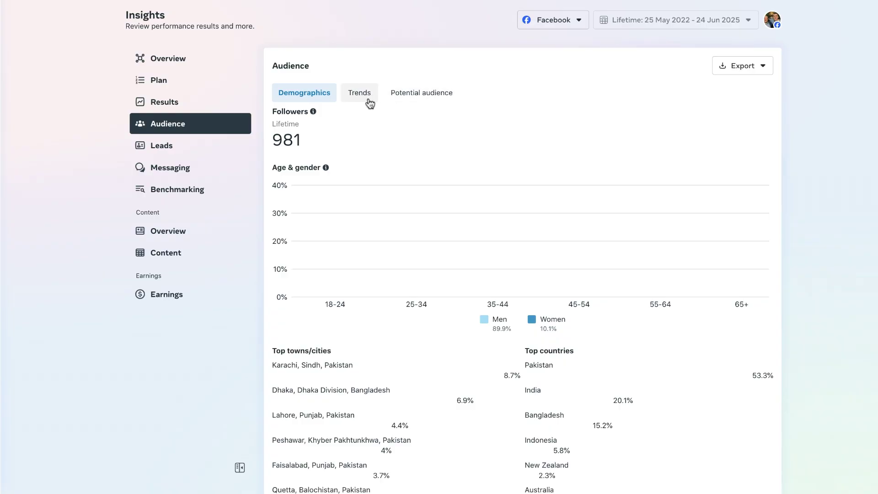
pyautogui.click(418, 92)
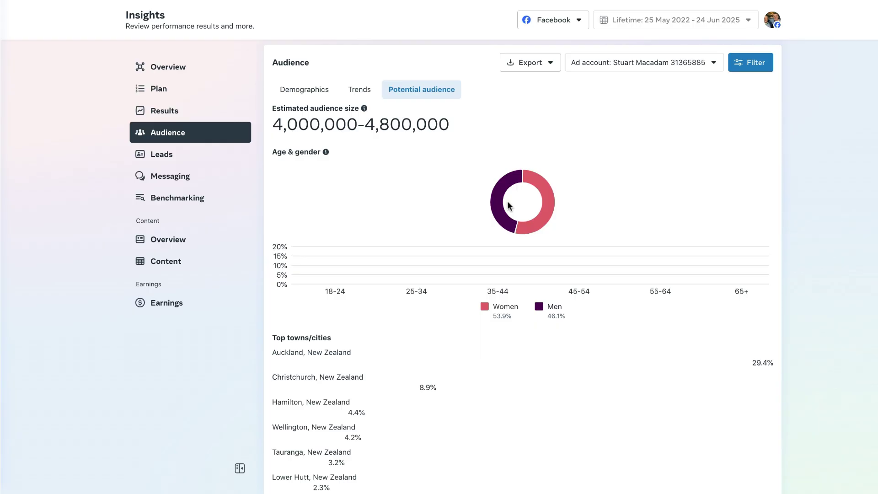
pyautogui.scroll(-3, 509, 206)
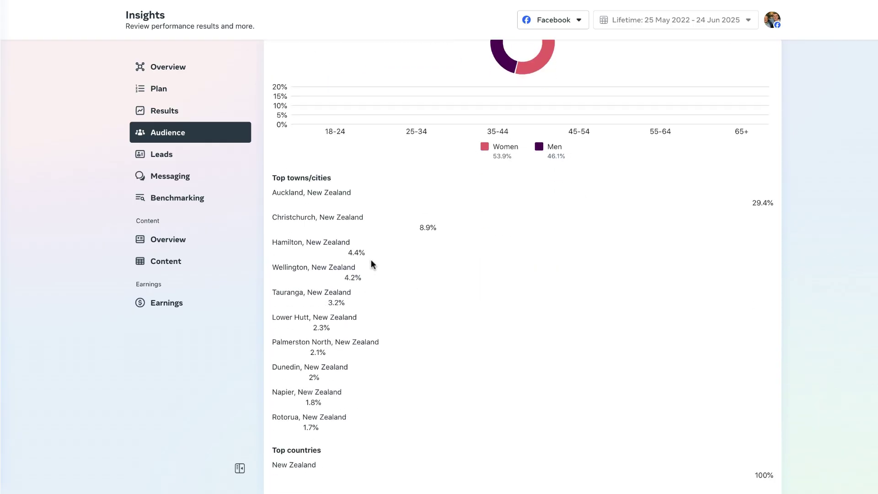
pyautogui.scroll(-1, 371, 264)
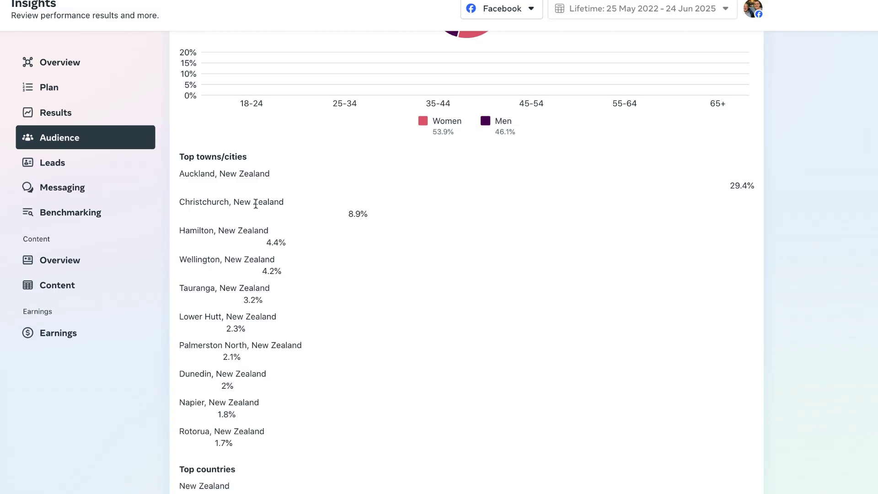
pyautogui.scroll(1, 319, 242)
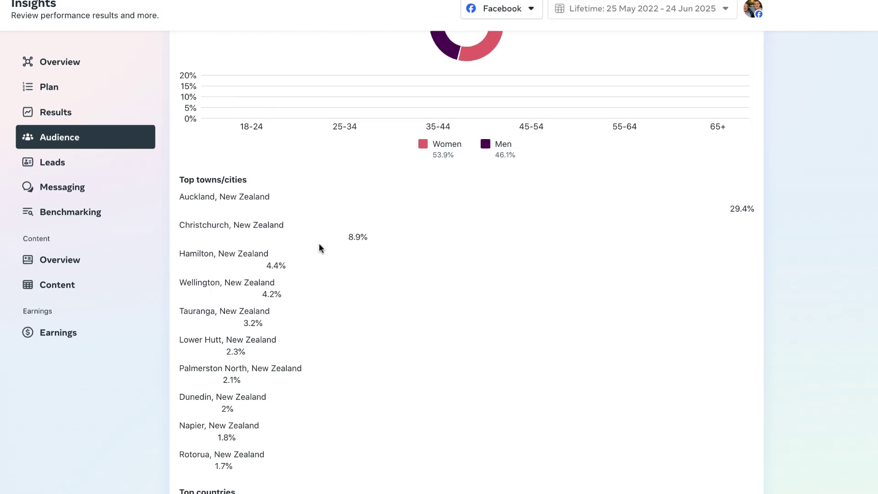
pyautogui.scroll(5, 319, 242)
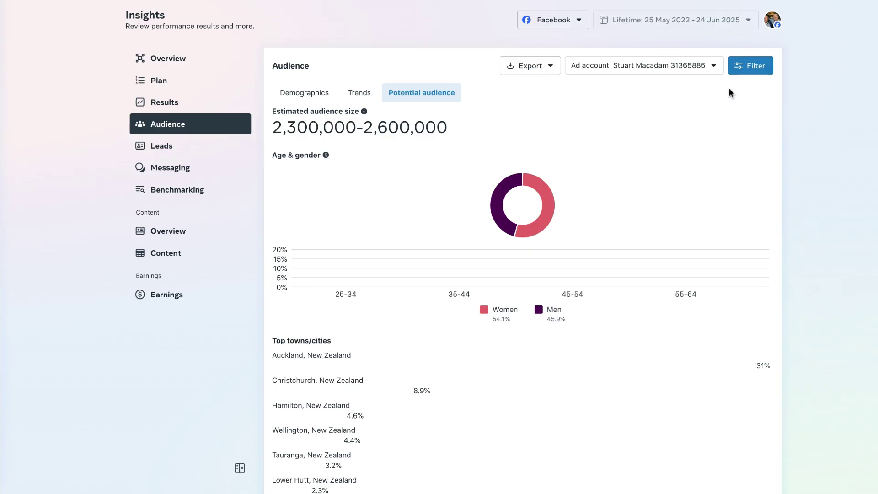
# Step: Filter the potential audience to the location New Zealand
pyautogui.click(753, 73)
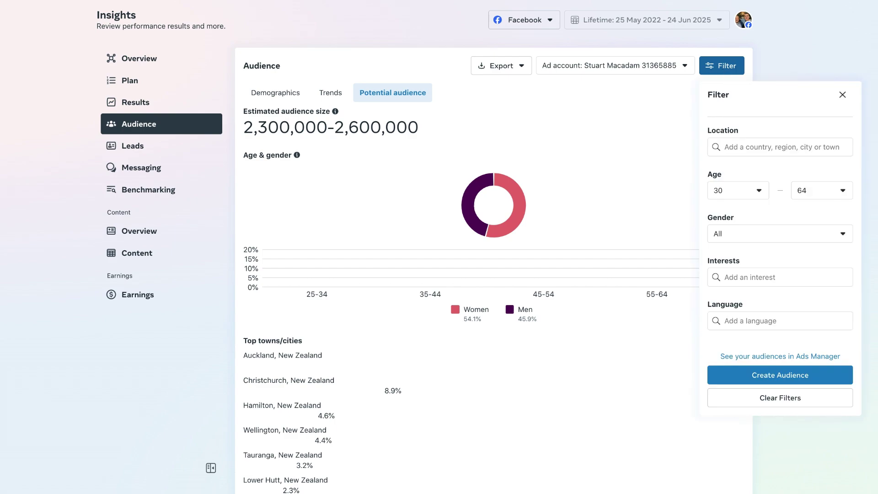
pyautogui.click(741, 146)
pyautogui.write('new ze')
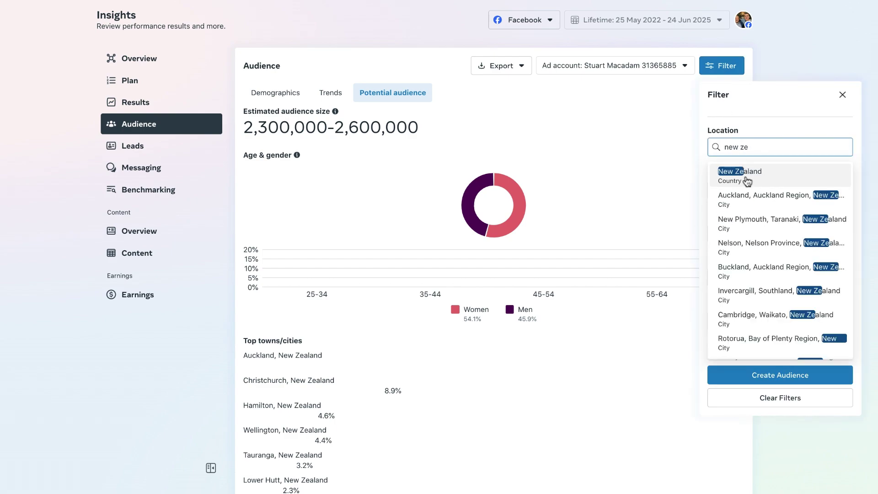
pyautogui.click(744, 179)
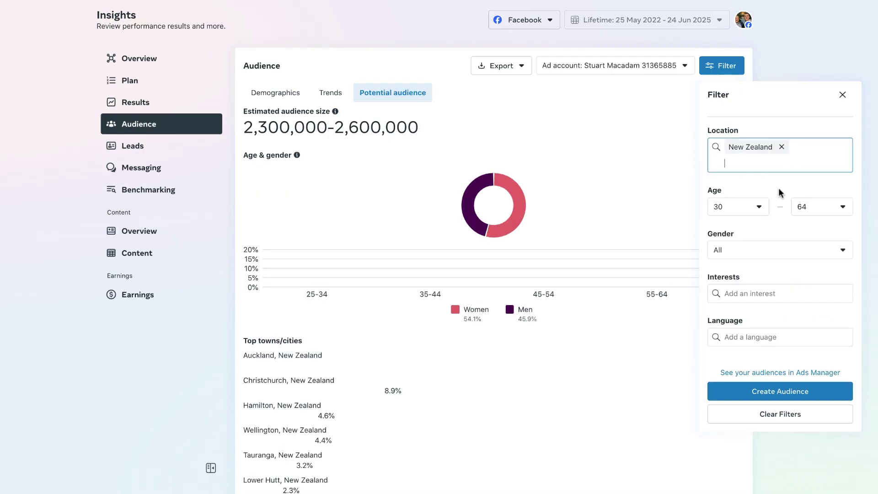
# Step: Set the audience age range to 35–63 and search interests for 'sal'
pyautogui.click(757, 213)
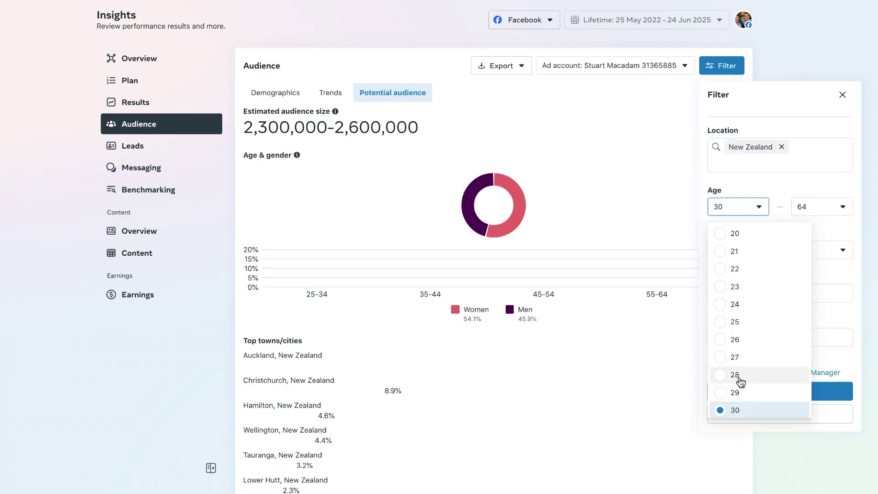
pyautogui.scroll(-3, 738, 382)
pyautogui.click(729, 389)
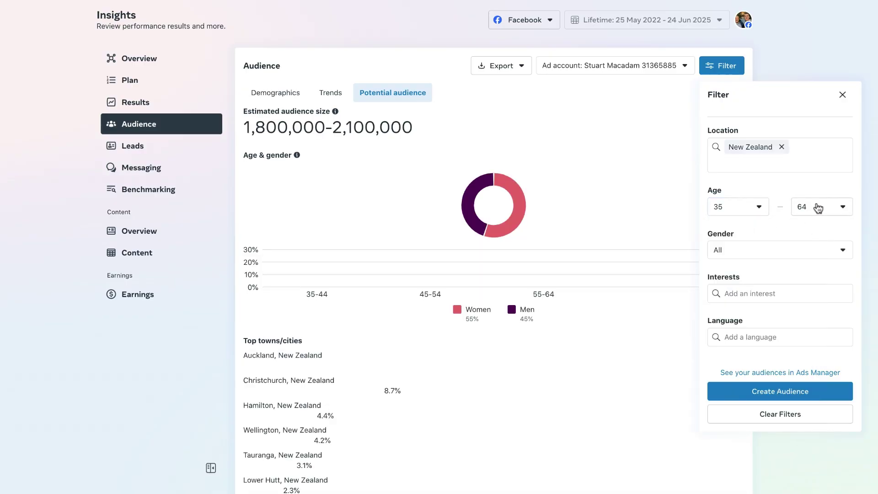
pyautogui.click(819, 207)
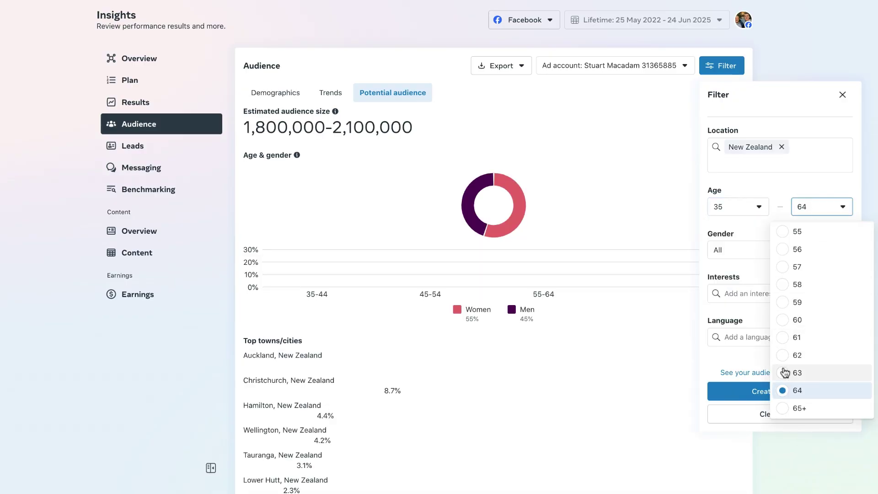
pyautogui.click(784, 373)
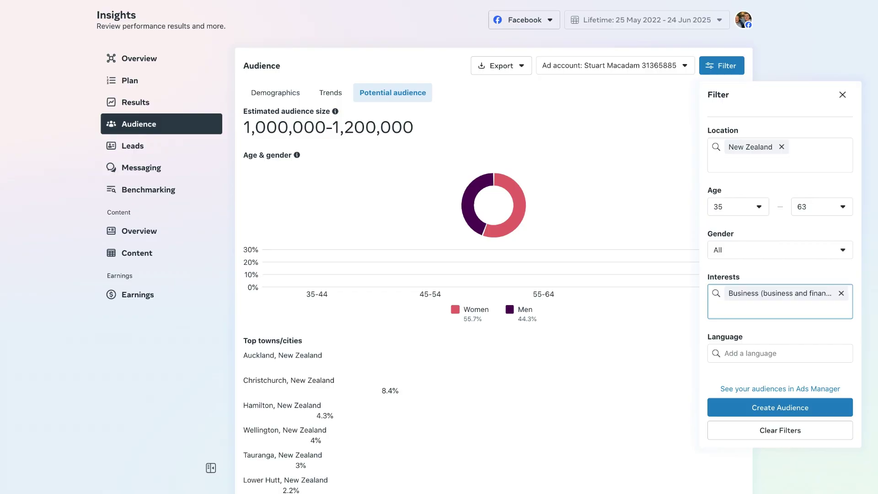
pyautogui.write('sal')
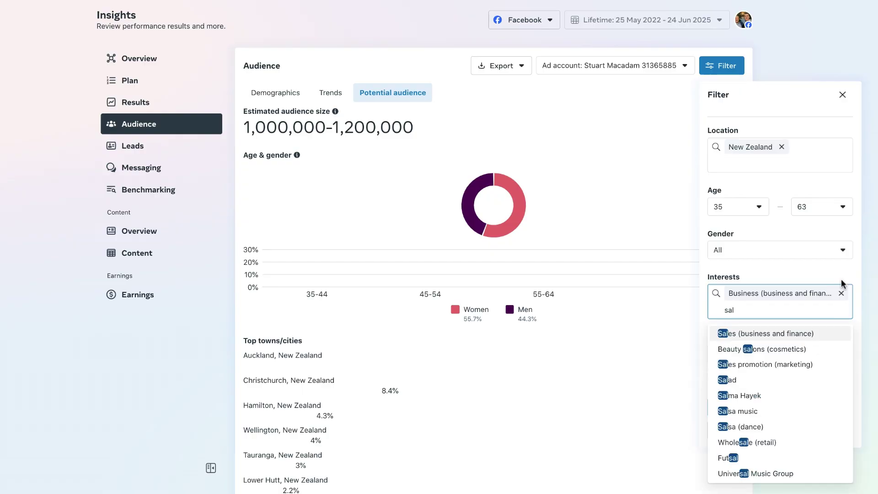
# Step: Add the Sales (business and finance) interest and save the audience as 'Test'
pyautogui.click(742, 339)
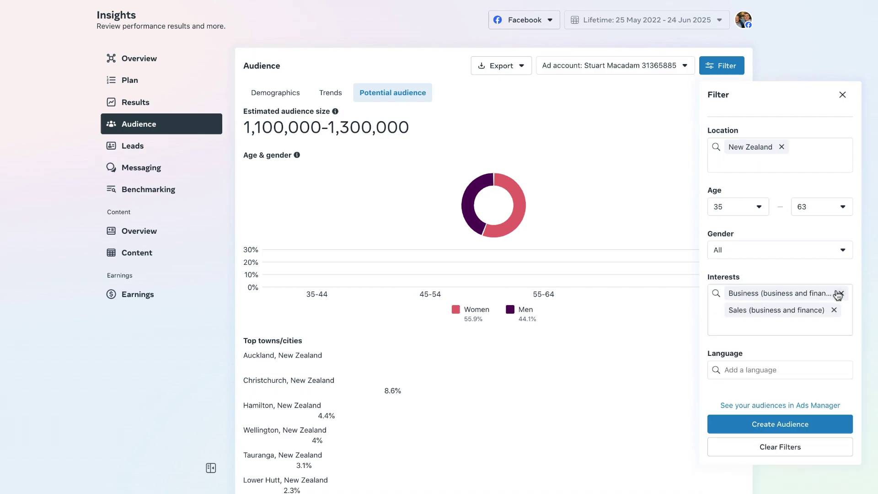
pyautogui.click(794, 424)
pyautogui.click(352, 179)
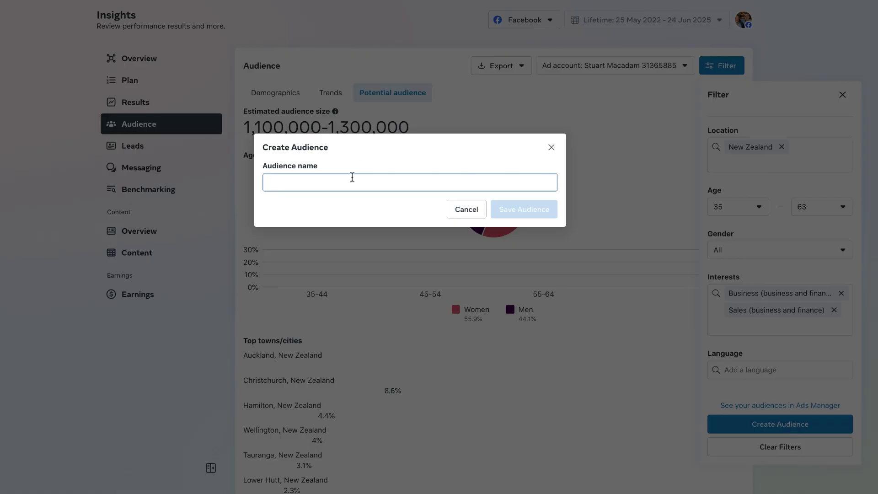
pyautogui.write('Test')
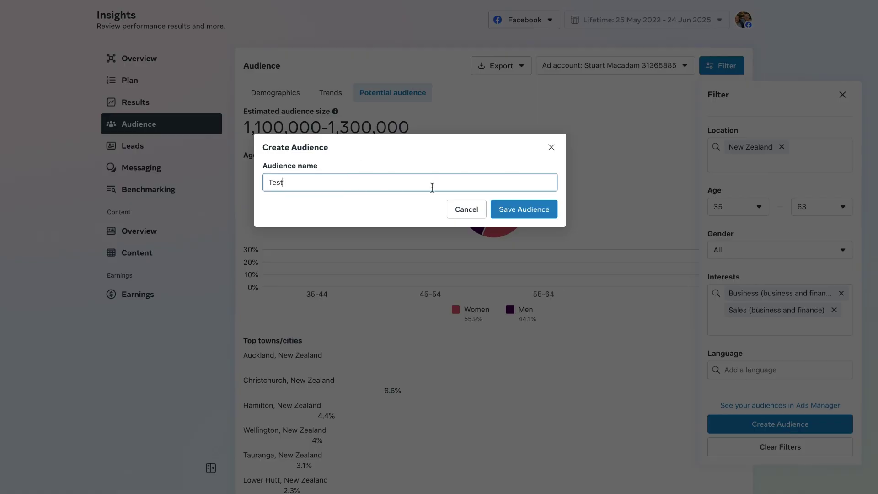
pyautogui.click(526, 210)
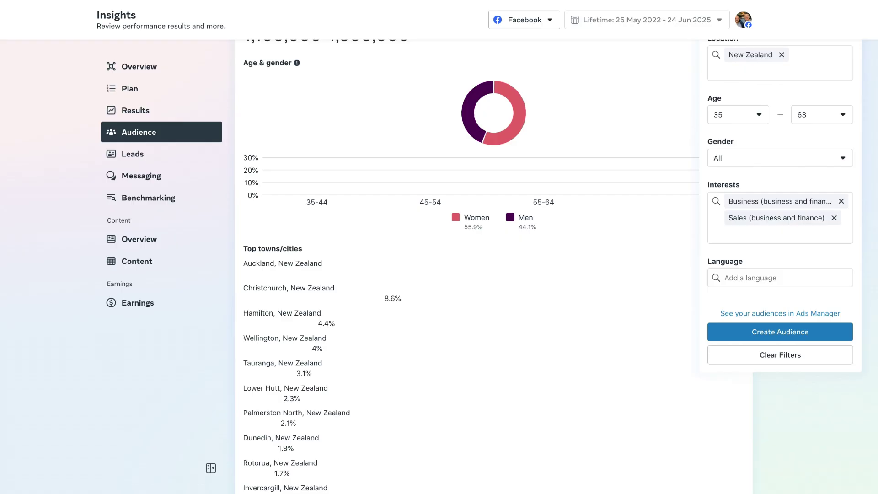
# Step: Scroll through the filtered audience's top towns/cities, top countries and top Pages
pyautogui.scroll(2, 560, 266)
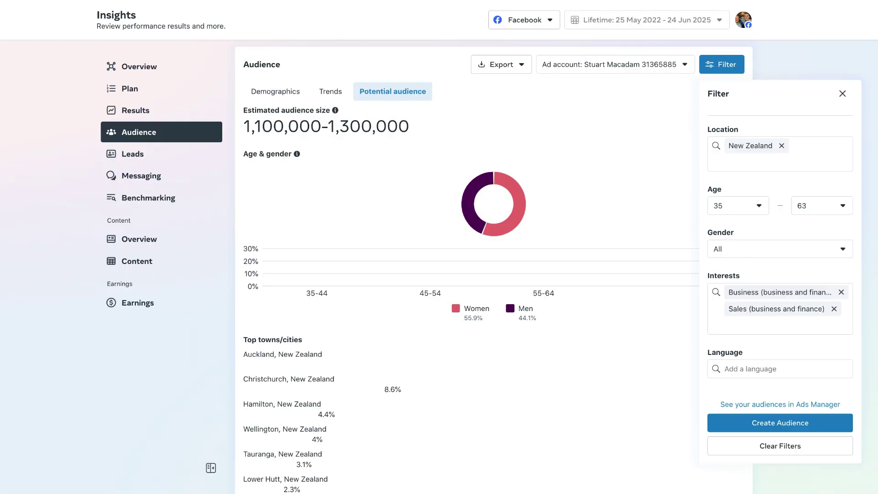
pyautogui.scroll(-1, 555, 256)
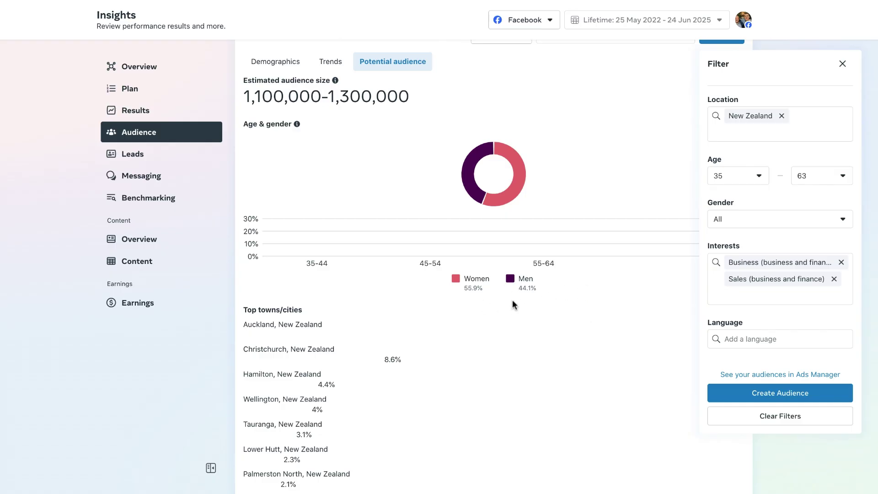
pyautogui.scroll(-1, 512, 300)
pyautogui.scroll(-8, 369, 276)
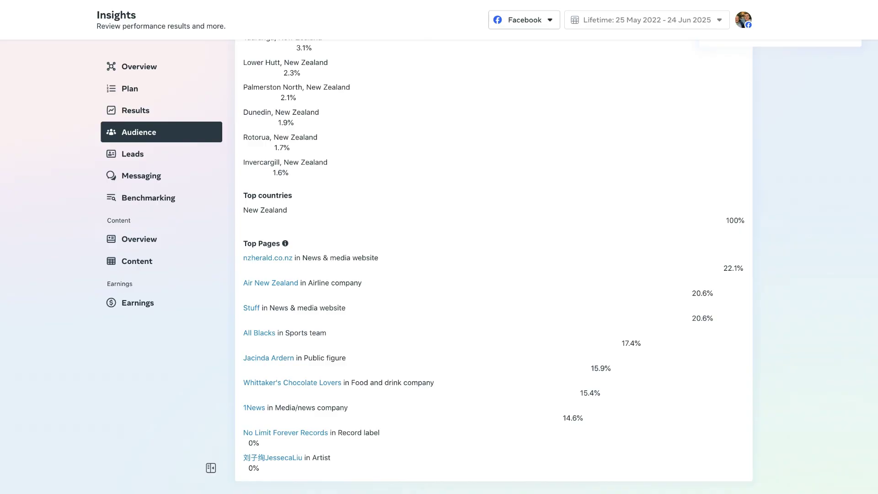
pyautogui.scroll(8, 494, 265)
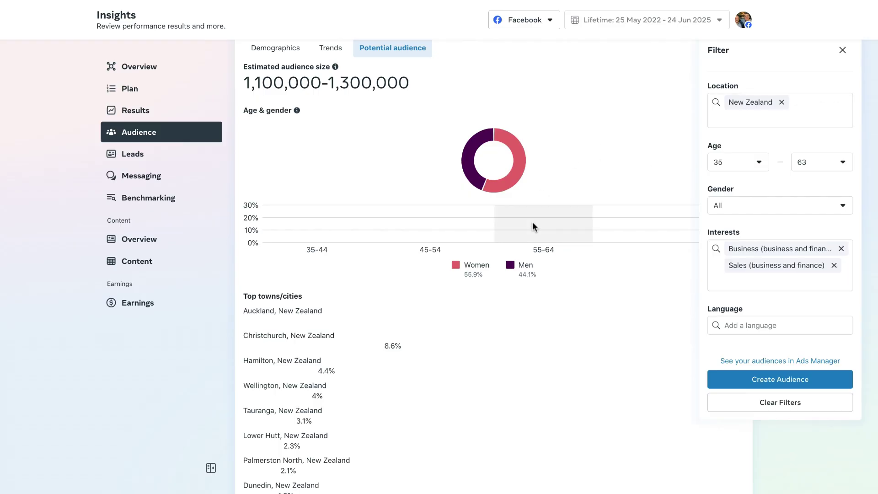
pyautogui.scroll(-1, 532, 221)
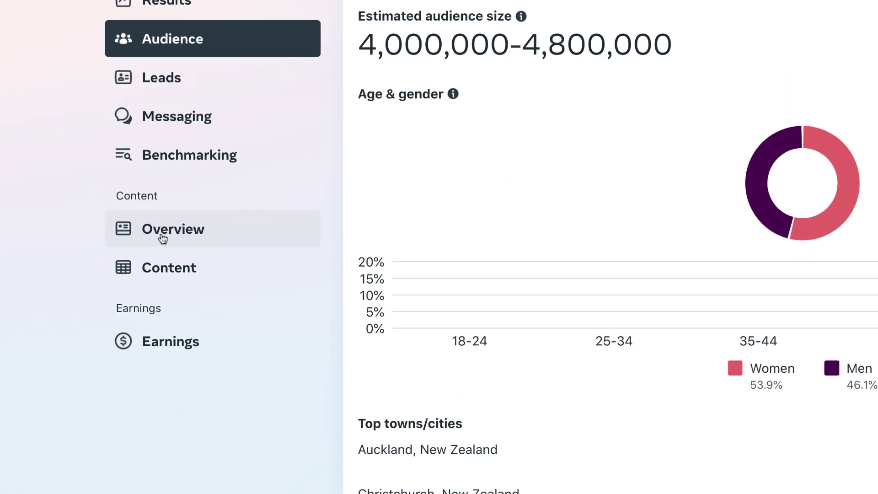
# Step: Review the Content overview figures: 177.1K views, 56.9K reach, 144 interactions, 99% from ads
pyautogui.click(163, 237)
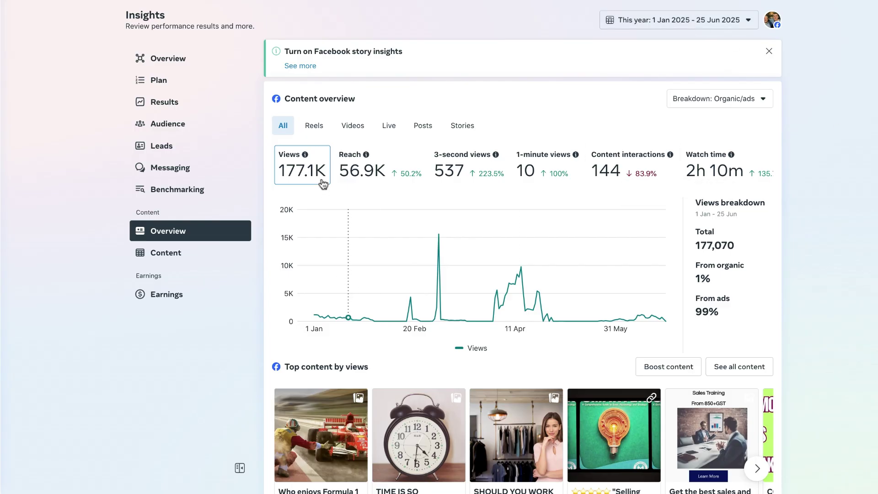
pyautogui.scroll(-4, 427, 250)
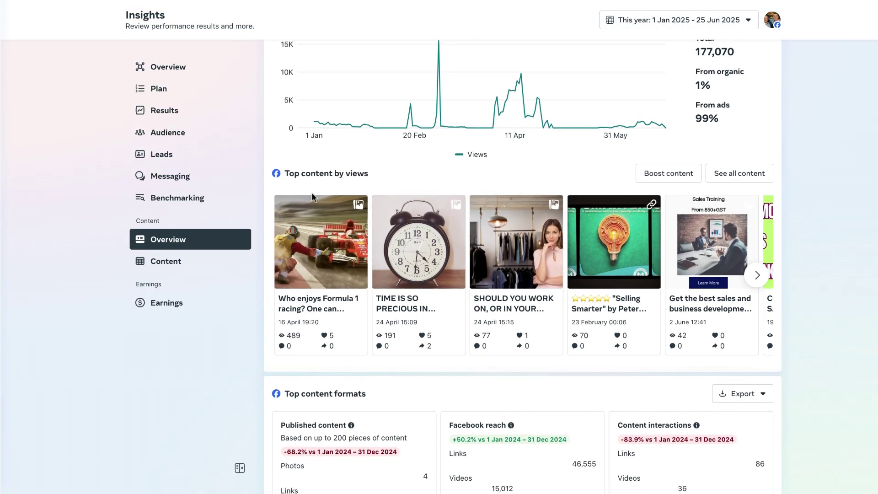
pyautogui.scroll(-2, 808, 221)
pyautogui.scroll(-2, 808, 220)
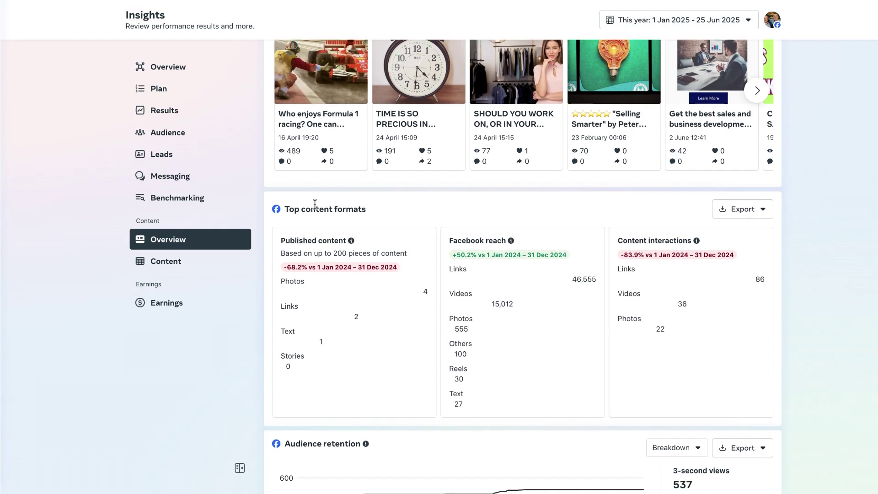
pyautogui.scroll(-3, 742, 268)
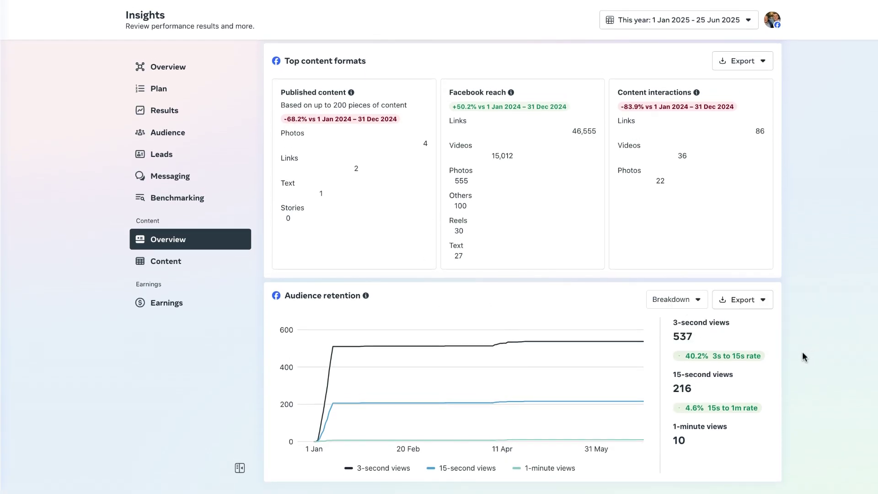
pyautogui.scroll(5, 807, 207)
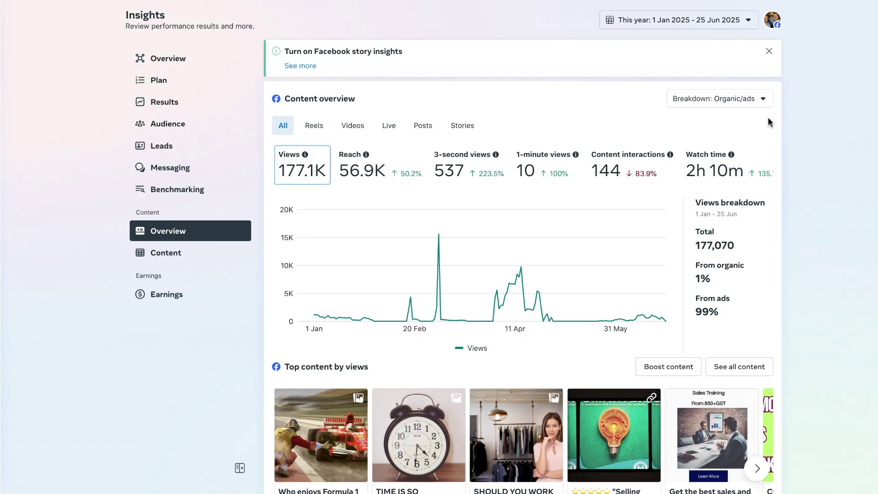
# Step: Check the Organic/ads breakdown options, then view Posts, Live and Videos figures (2h 5m watch time)
pyautogui.click(761, 104)
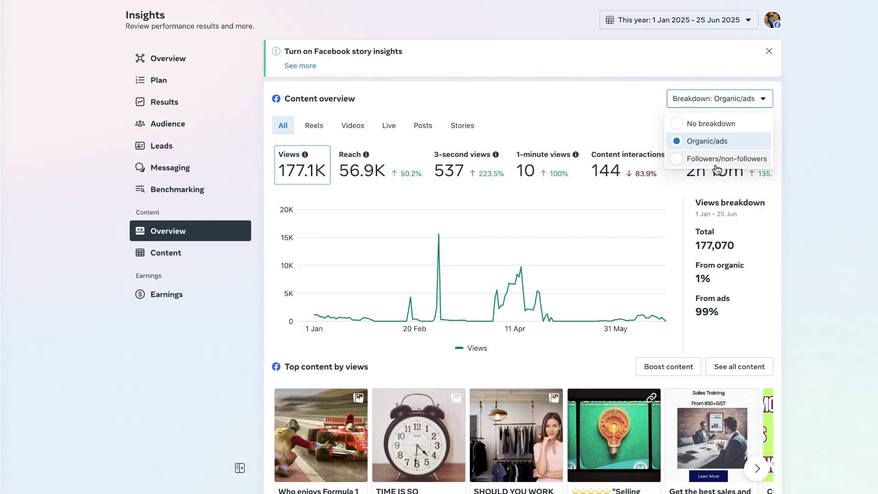
pyautogui.click(812, 126)
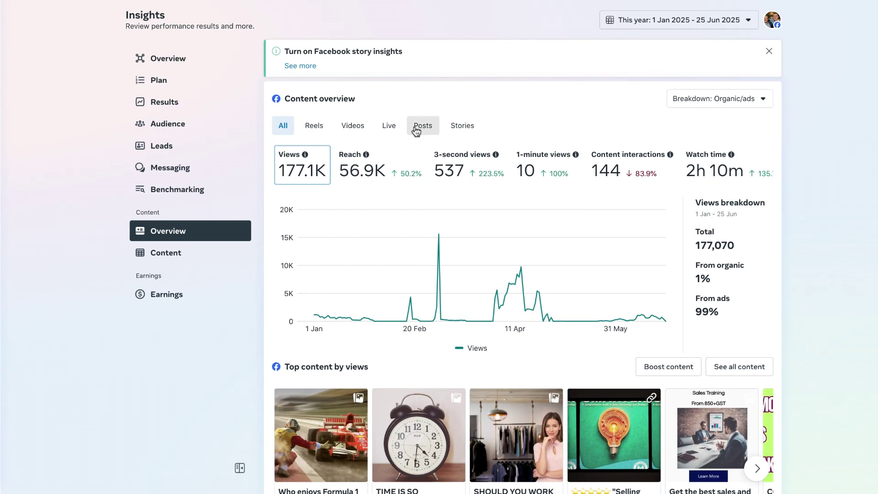
pyautogui.click(451, 103)
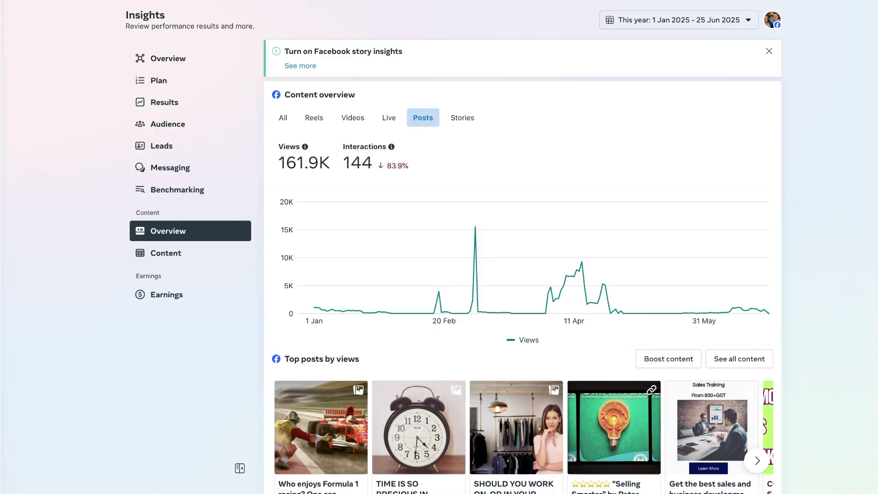
pyautogui.click(388, 121)
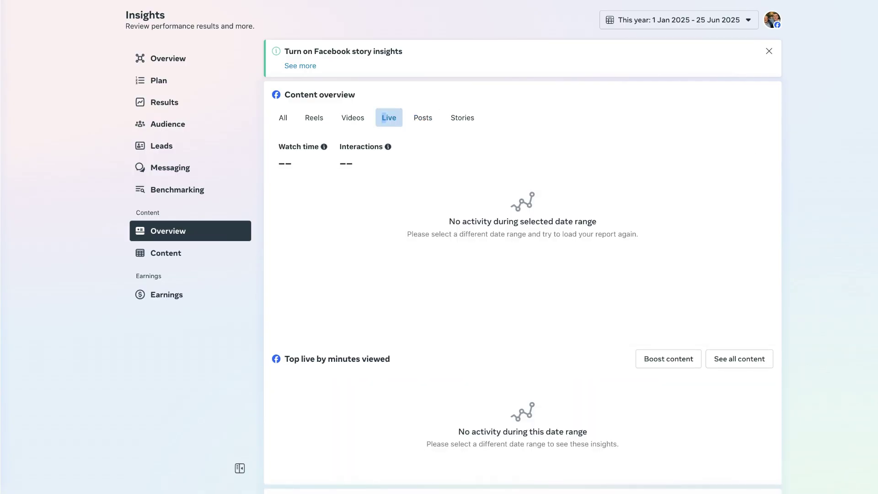
pyautogui.click(352, 119)
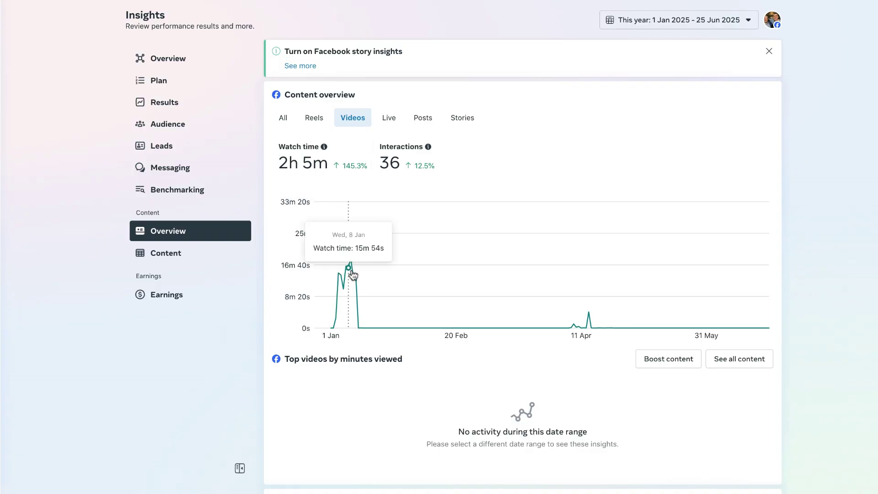
pyautogui.moveTo(346, 265)
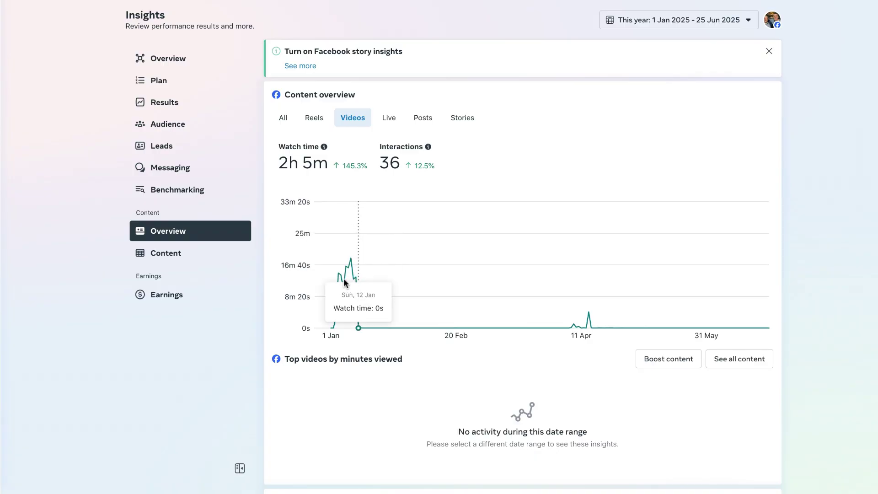
pyautogui.moveTo(341, 282)
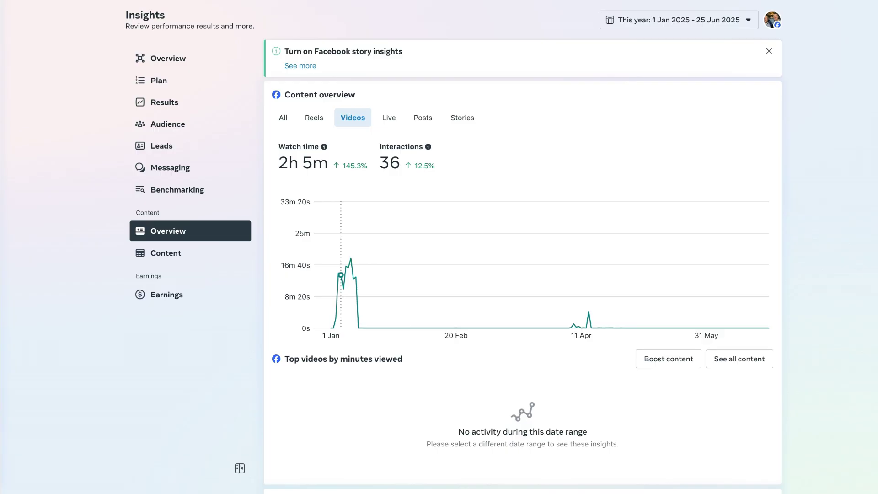
# Step: Switch the Content overview to Reels figures and scroll through them
pyautogui.click(315, 121)
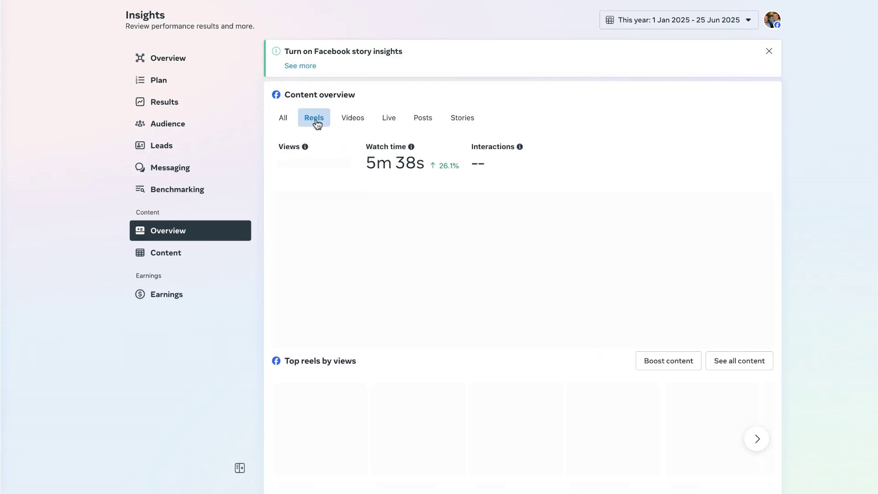
pyautogui.scroll(-1, 513, 167)
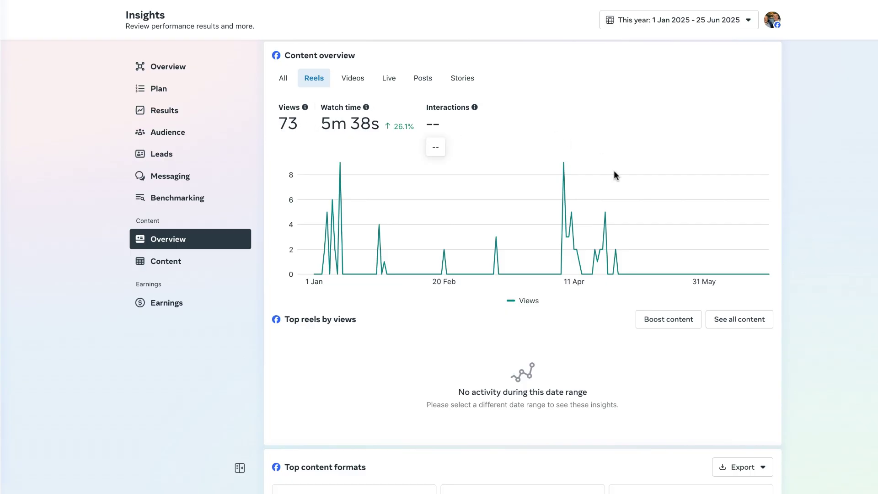
pyautogui.scroll(-8, 613, 170)
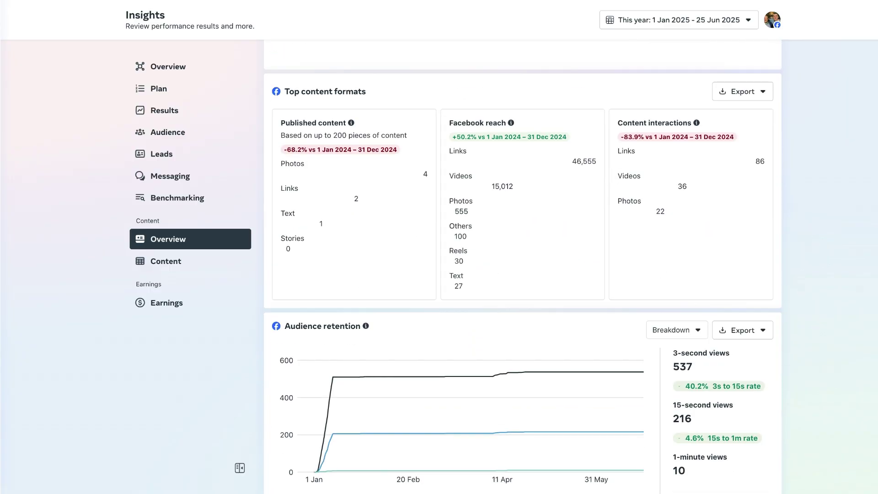
pyautogui.scroll(8, 421, 248)
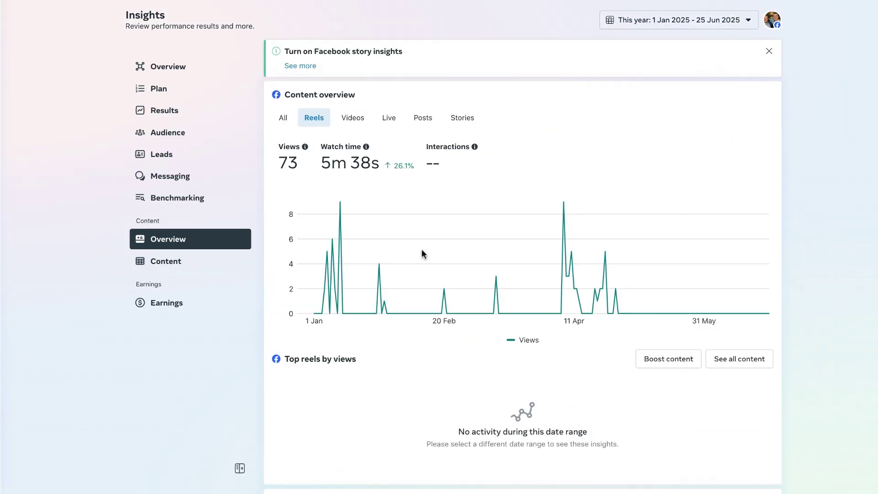
# Step: Return to All content and page through the top content by views, led by Formula 1
pyautogui.click(283, 125)
pyautogui.scroll(-4, 662, 138)
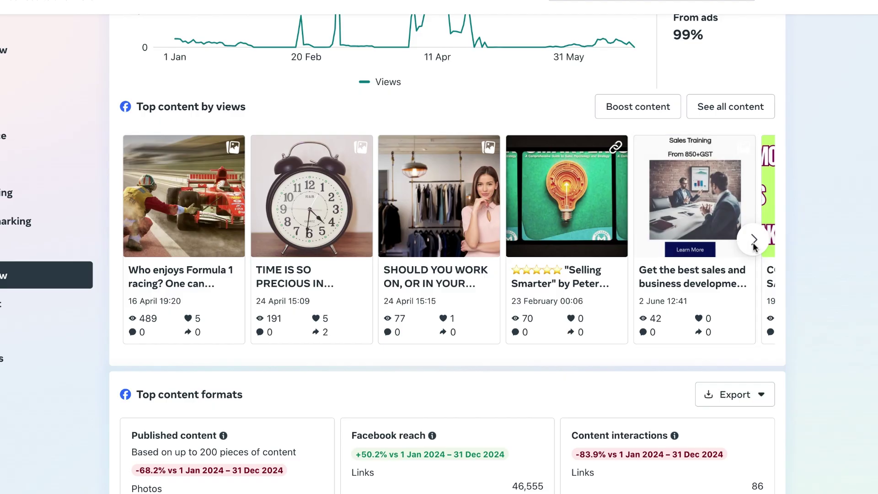
pyautogui.click(754, 240)
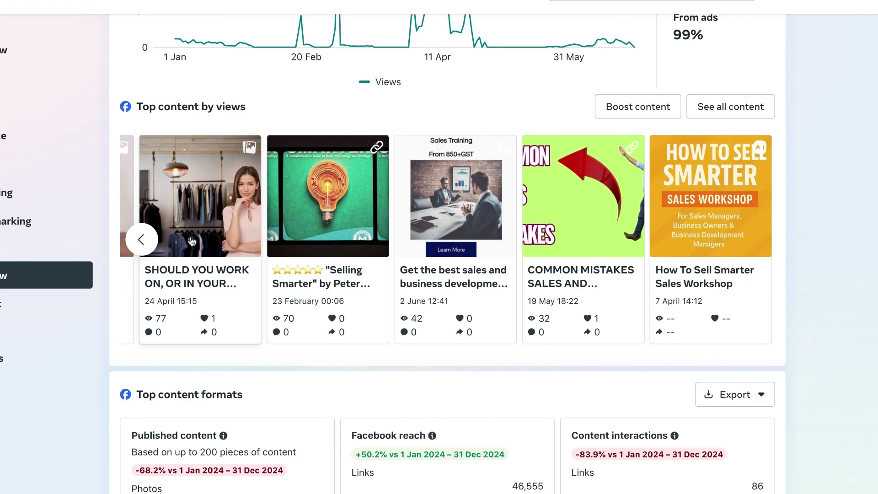
pyautogui.click(142, 239)
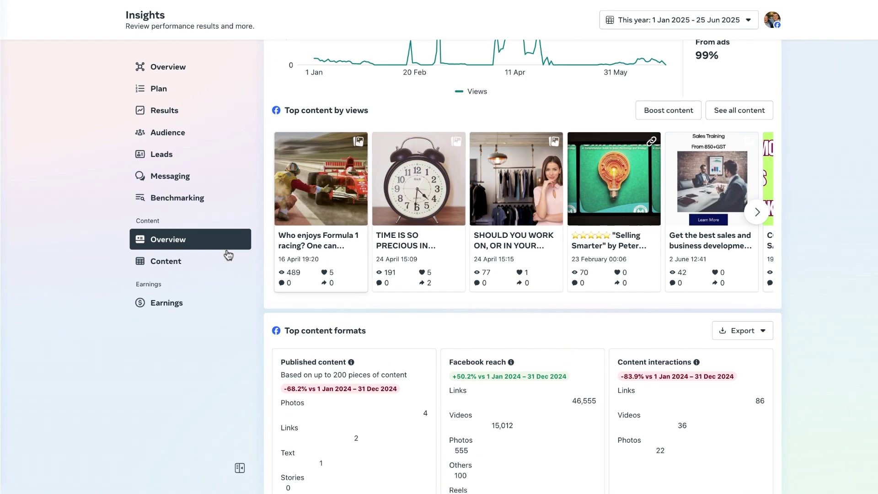
pyautogui.scroll(2, 418, 225)
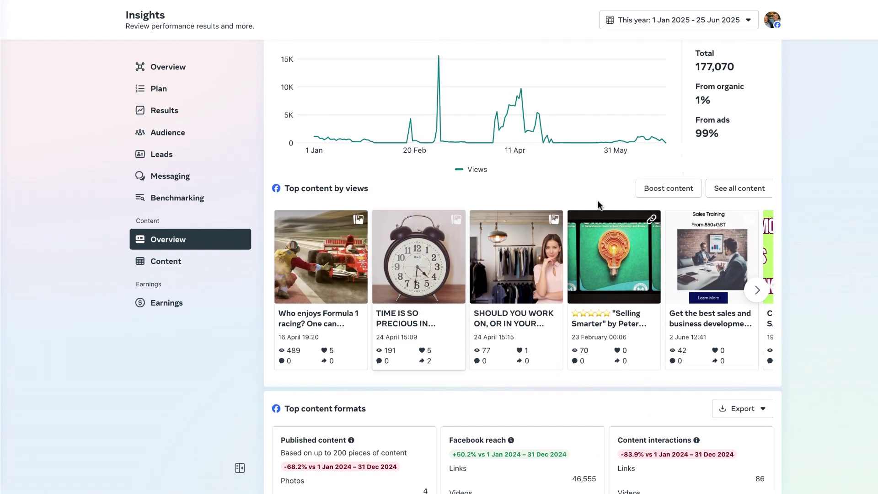
# Step: Open the All content table and inspect the Posts and stories, Media type and Marketing channel filters without applying any
pyautogui.click(746, 189)
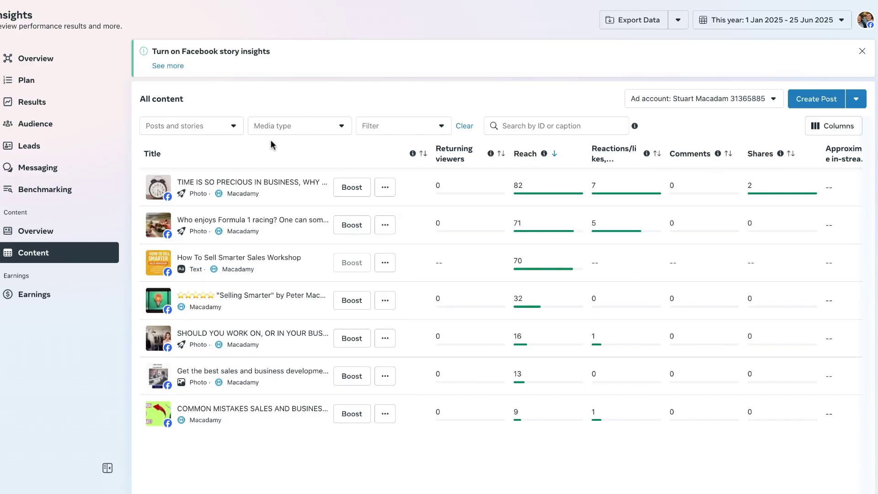
pyautogui.click(210, 132)
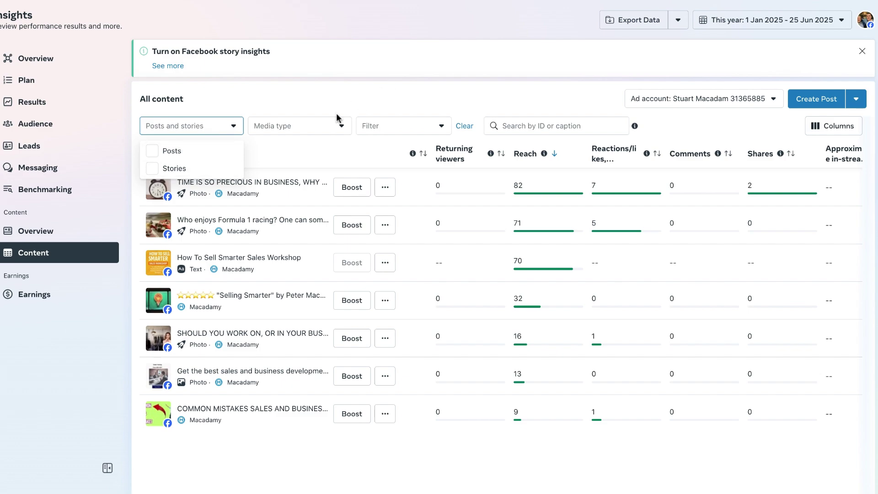
pyautogui.click(333, 132)
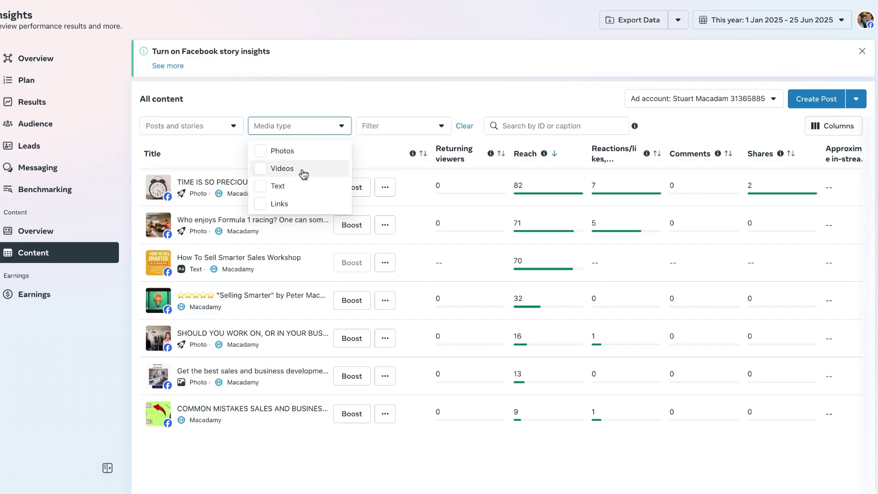
pyautogui.click(424, 131)
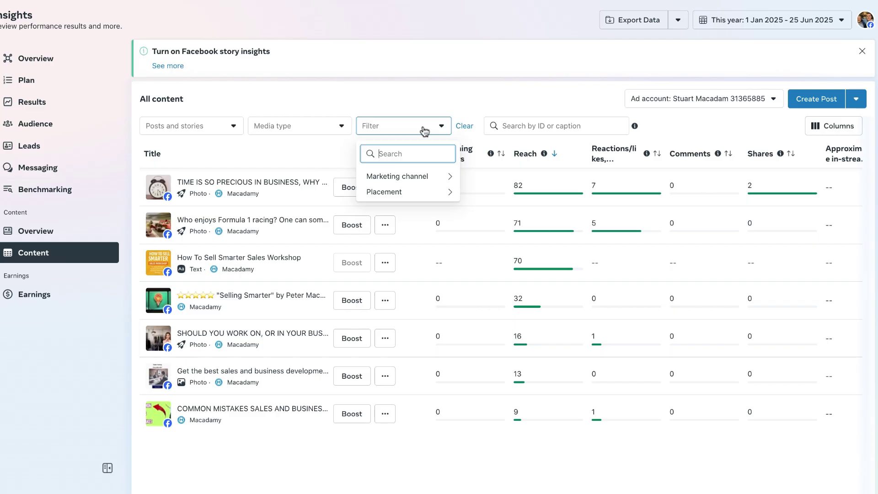
pyautogui.click(421, 182)
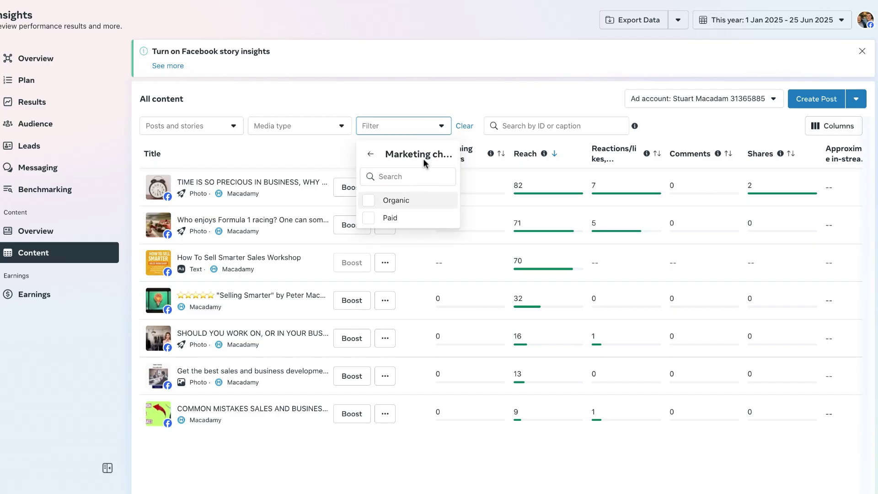
pyautogui.click(444, 82)
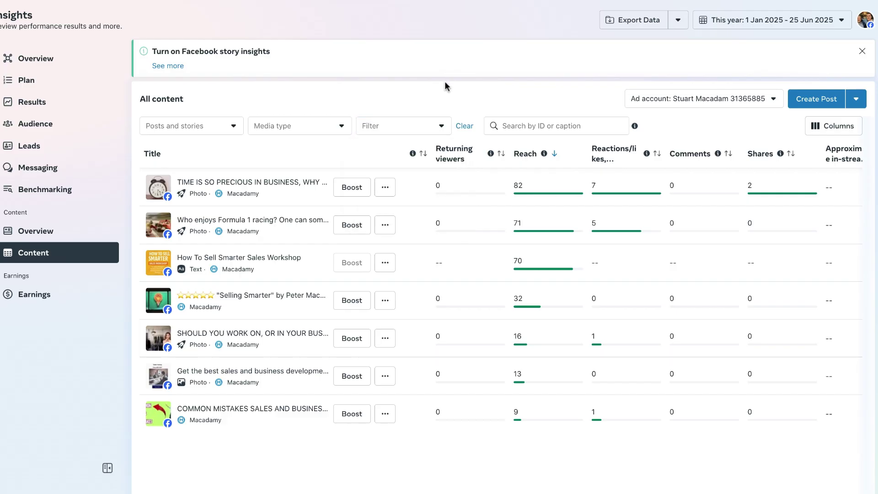